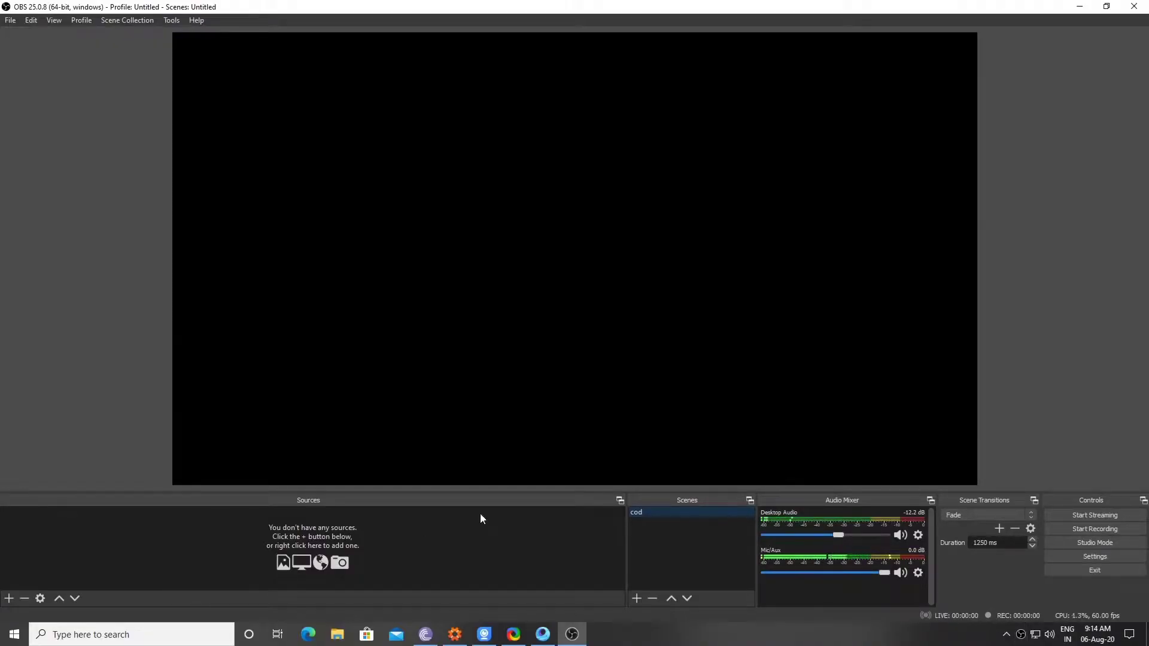
Add a new Display Capture source named bubg to the cod scene, capturing Display 1 with the cursor
{"action": "left_click", "coordinate": [9, 599]}
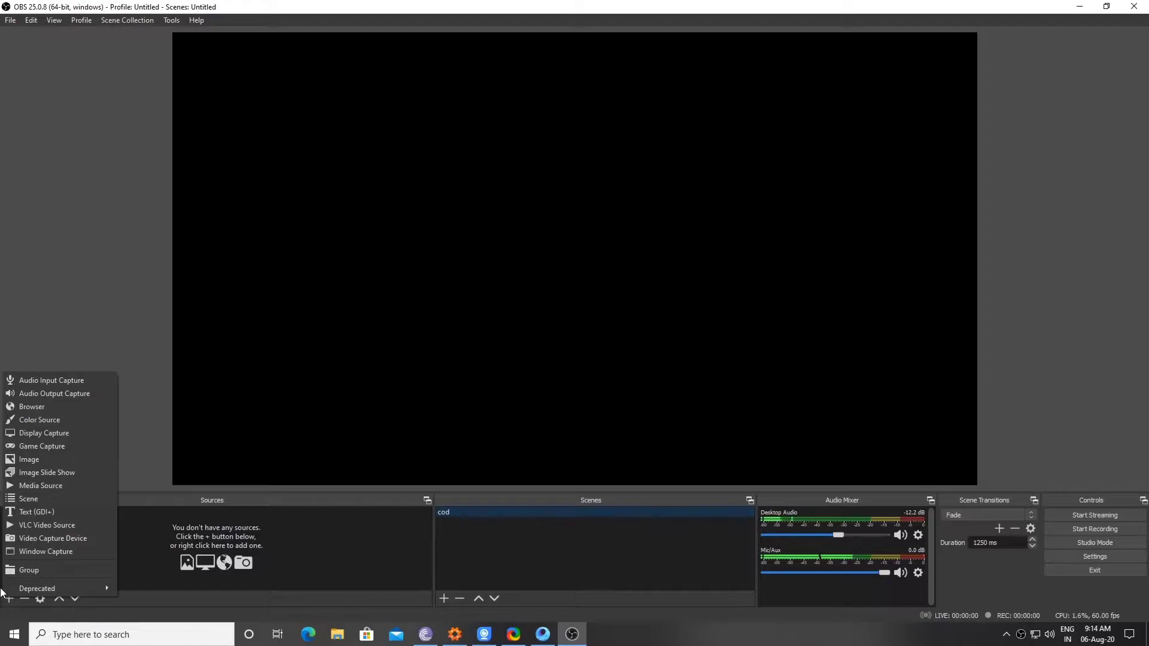
{"action": "left_click", "coordinate": [55, 434]}
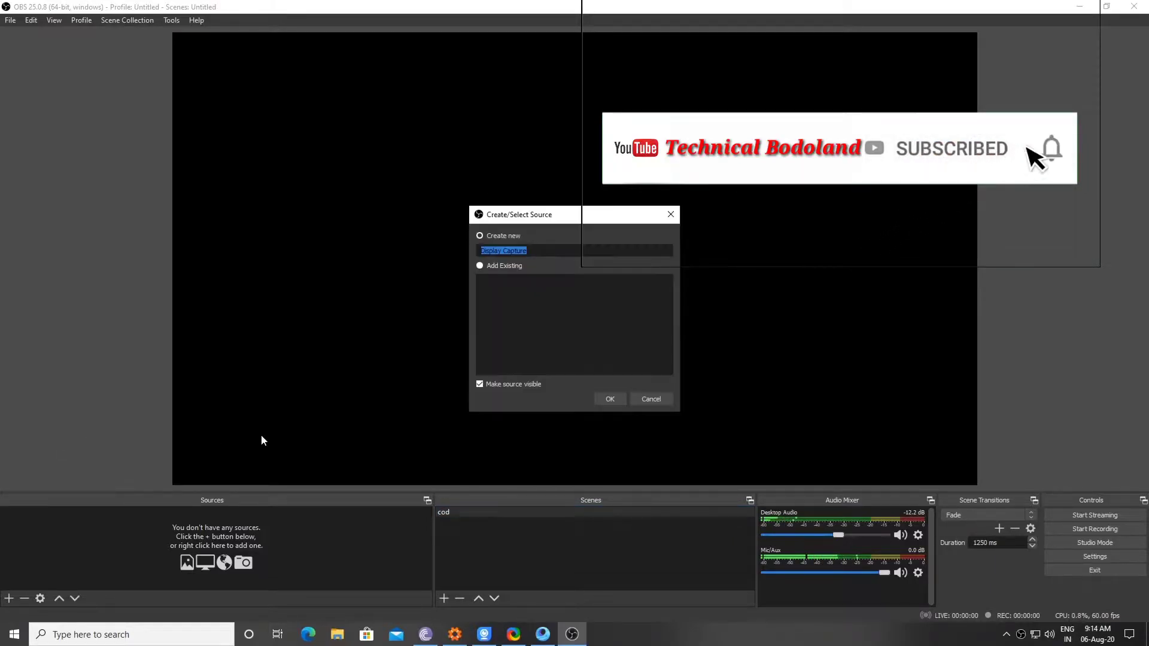
{"action": "left_click", "coordinate": [539, 252]}
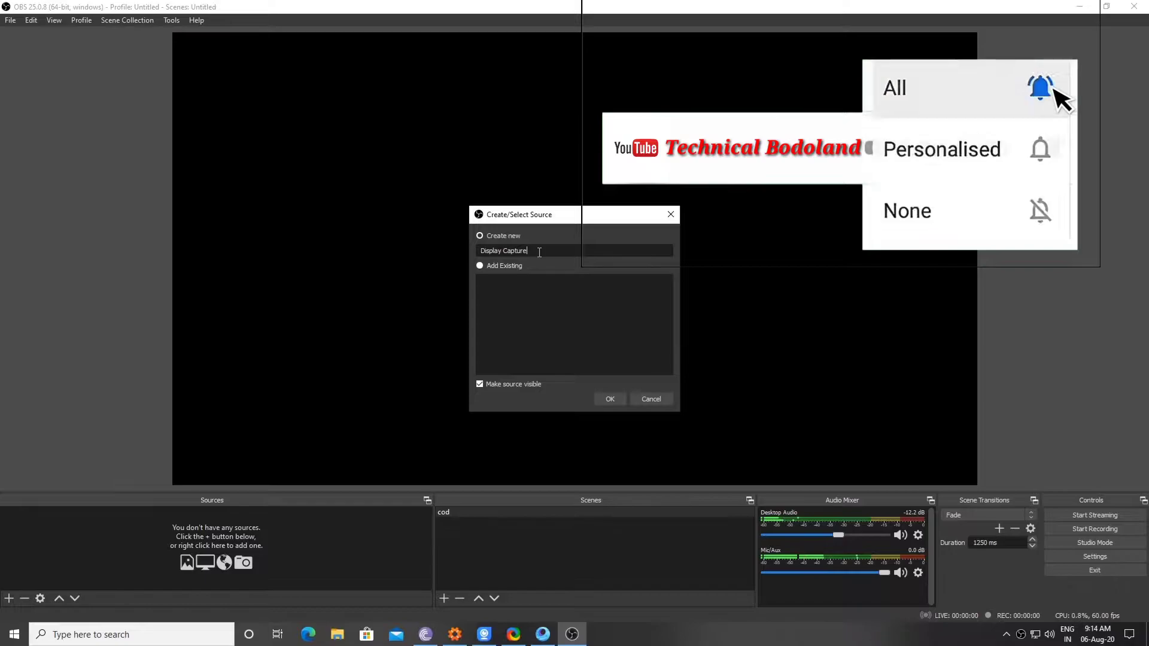
{"action": "key", "text": "BackSpace"}
{"action": "key", "text": "BackSpace"}
{"action": "key", "text": "BackSpace"}
{"action": "key", "text": "BackSpace"}
{"action": "key", "text": "BackSpace"}
{"action": "key", "text": "BackSpace"}
{"action": "key", "text": "BackSpace"}
{"action": "key", "text": "BackSpace"}
{"action": "key", "text": "BackSpace"}
{"action": "key", "text": "BackSpace"}
{"action": "key", "text": "BackSpace"}
{"action": "key", "text": "BackSpace"}
{"action": "key", "text": "BackSpace"}
{"action": "key", "text": "BackSpace"}
{"action": "key", "text": "BackSpace"}
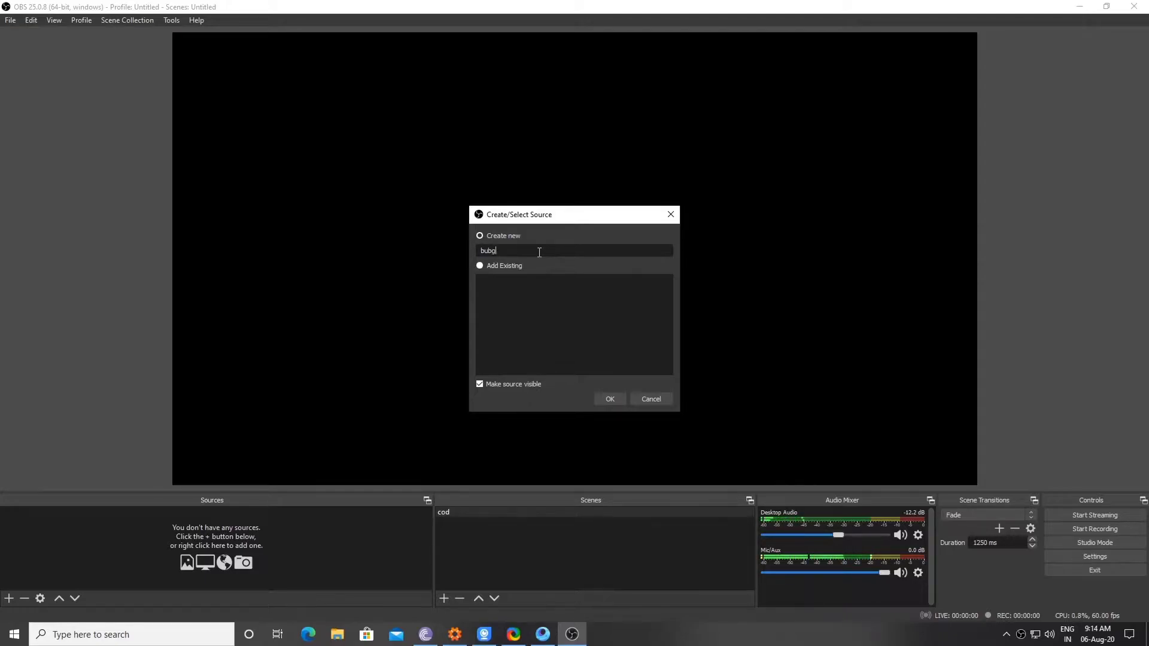
{"action": "left_click", "coordinate": [611, 398]}
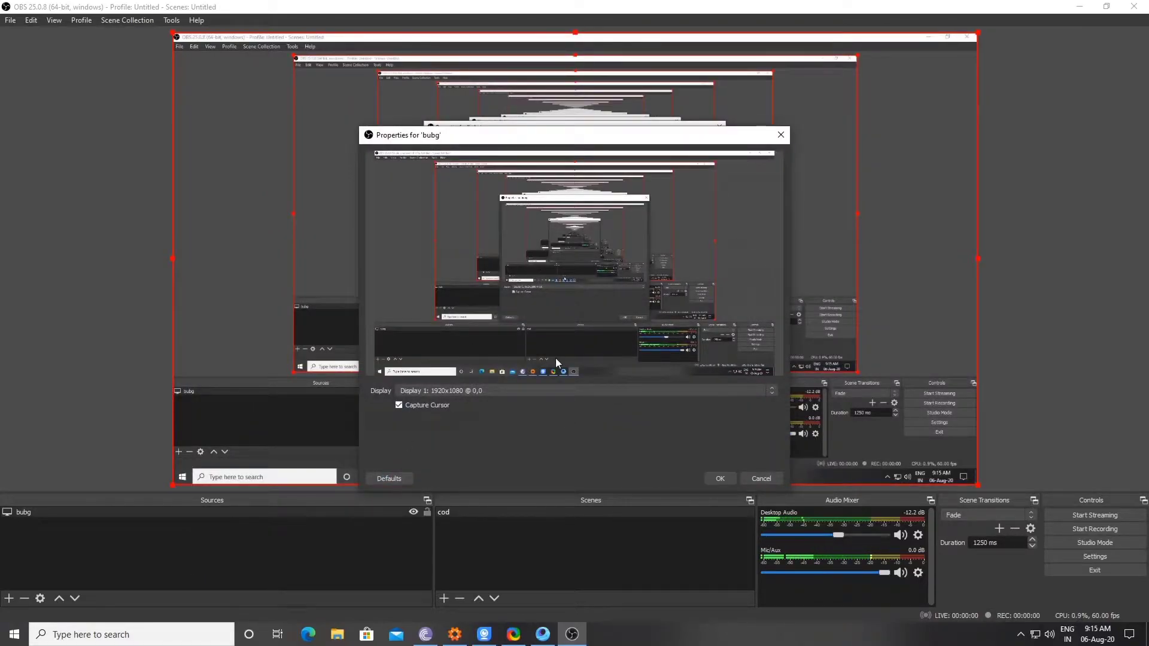
{"action": "left_click", "coordinate": [721, 479]}
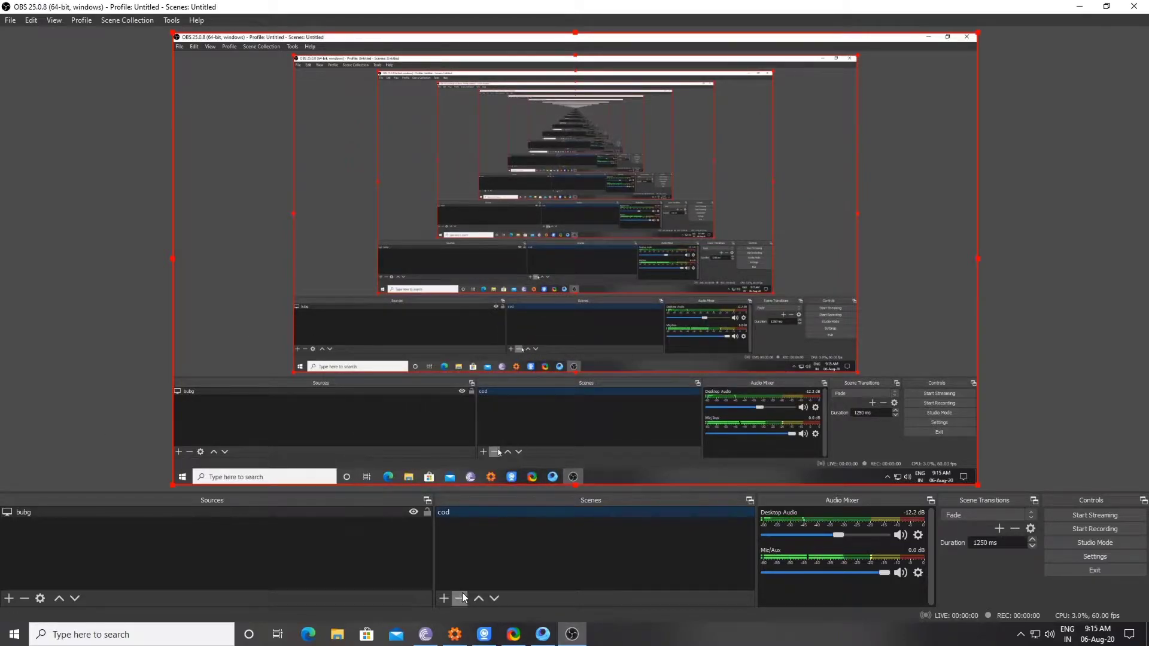
Add a new Video Capture Device source named ivcam that uses the e2eSoft iVCam device
{"action": "left_click", "coordinate": [6, 599]}
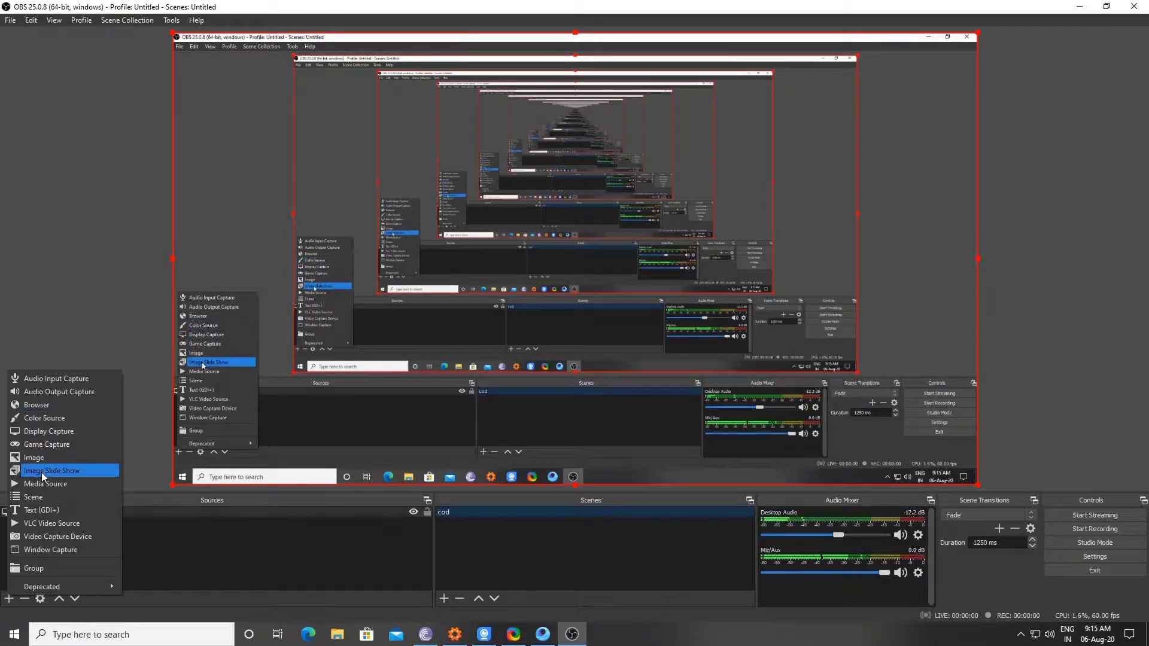
{"action": "left_click", "coordinate": [66, 537]}
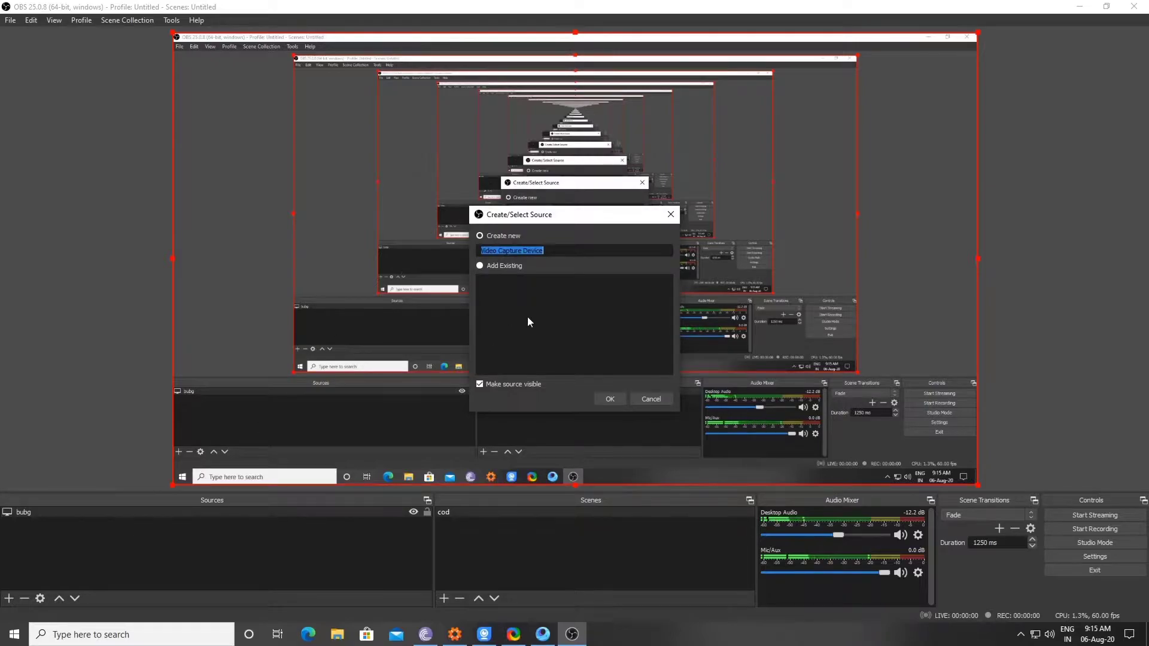
{"action": "left_click", "coordinate": [563, 252]}
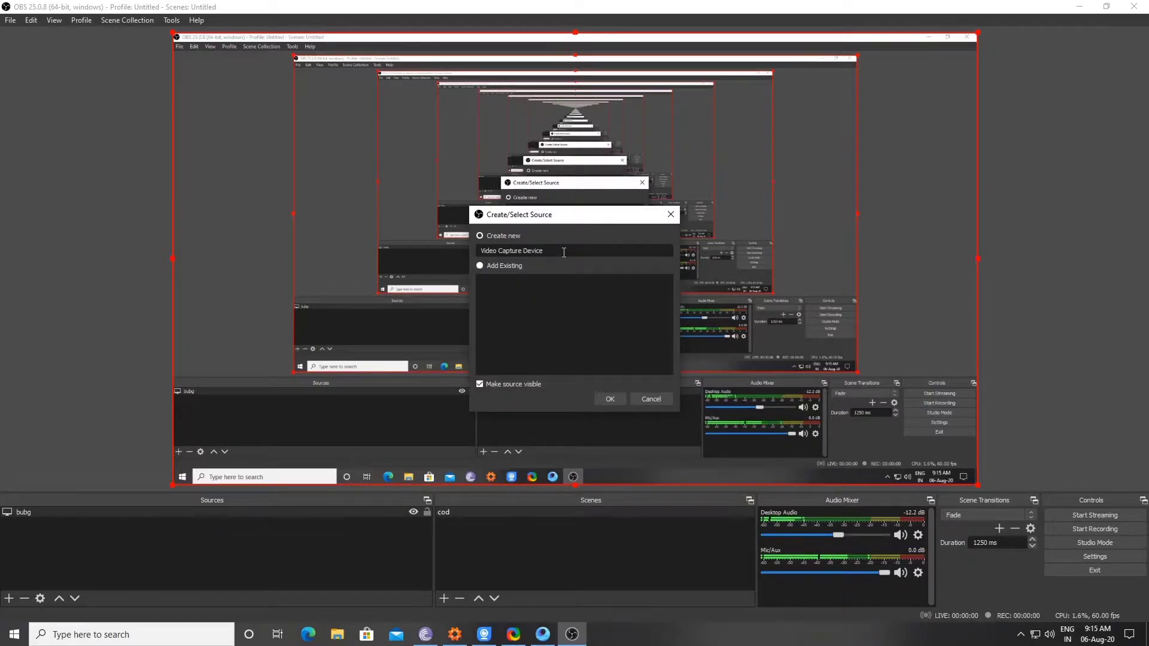
{"action": "key", "text": "BackSpace"}
{"action": "key", "text": "BackSpace"}
{"action": "key", "text": "BackSpace"}
{"action": "key", "text": "BackSpace"}
{"action": "key", "text": "BackSpace"}
{"action": "key", "text": "BackSpace"}
{"action": "key", "text": "BackSpace"}
{"action": "key", "text": "BackSpace"}
{"action": "key", "text": "BackSpace"}
{"action": "key", "text": "BackSpace"}
{"action": "key", "text": "BackSpace"}
{"action": "key", "text": "BackSpace"}
{"action": "key", "text": "BackSpace"}
{"action": "key", "text": "BackSpace"}
{"action": "key", "text": "BackSpace"}
{"action": "key", "text": "BackSpace"}
{"action": "key", "text": "BackSpace"}
{"action": "key", "text": "BackSpace"}
{"action": "key", "text": "BackSpace"}
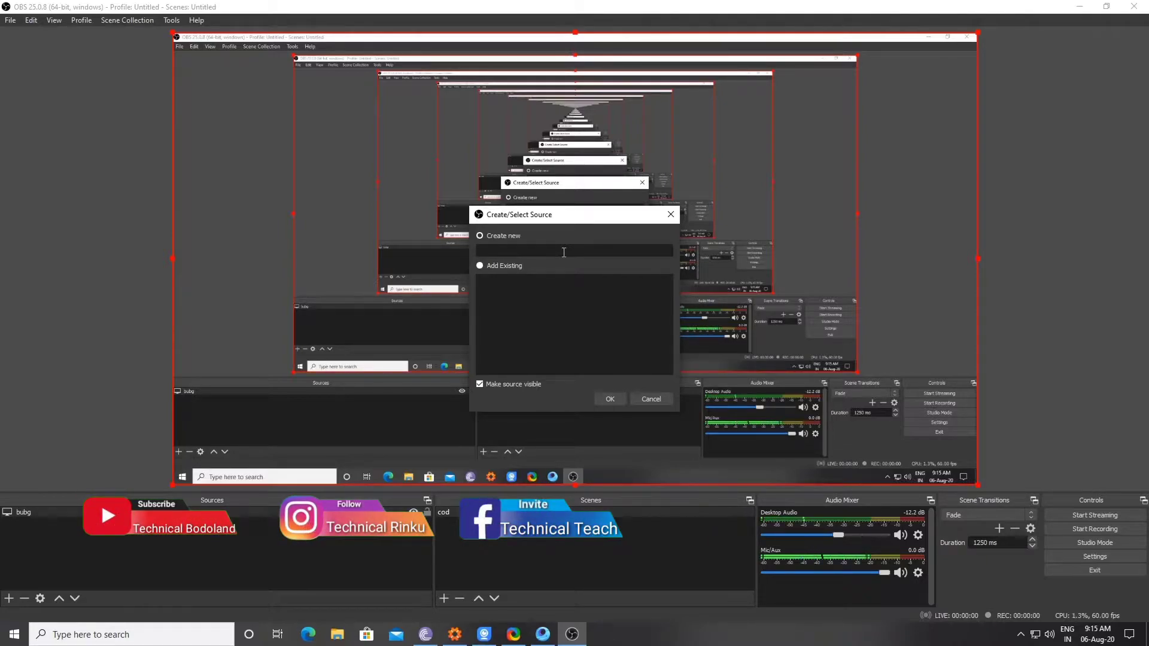
{"action": "type", "text": "ivcam"}
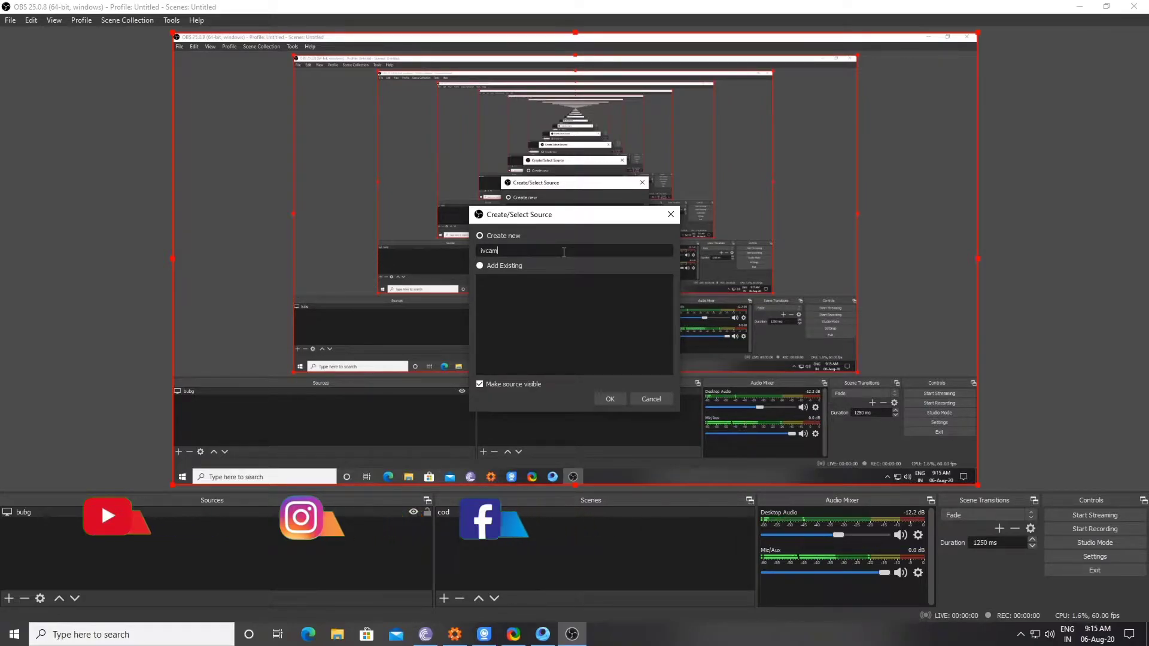
{"action": "left_click", "coordinate": [608, 398]}
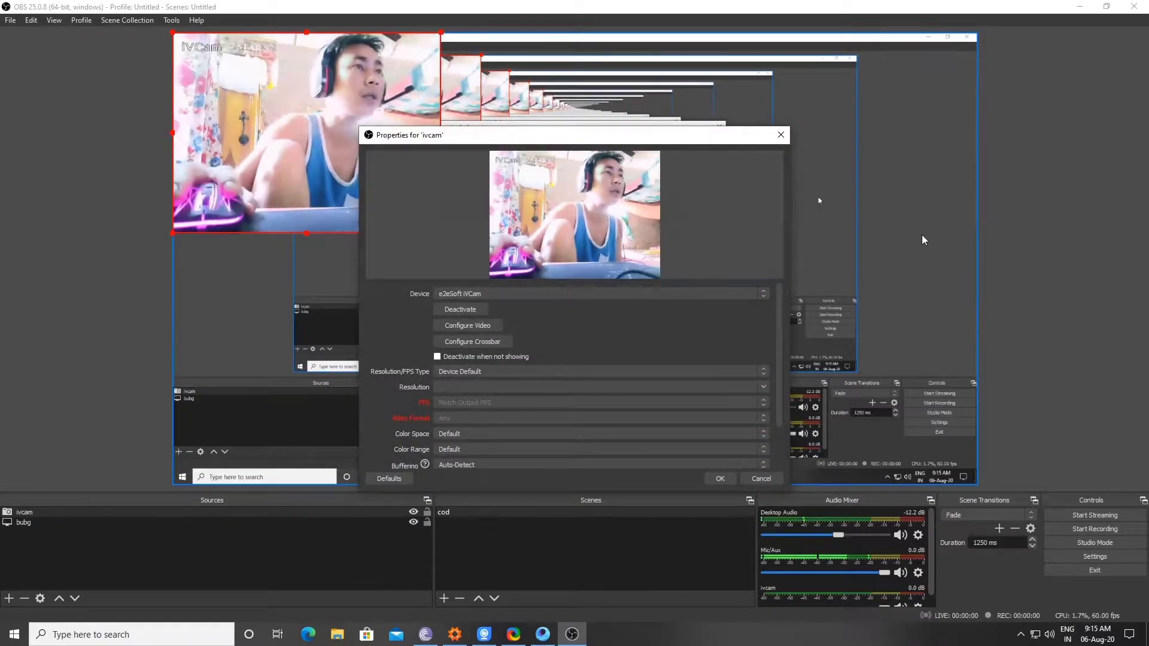
{"action": "left_click", "coordinate": [718, 477]}
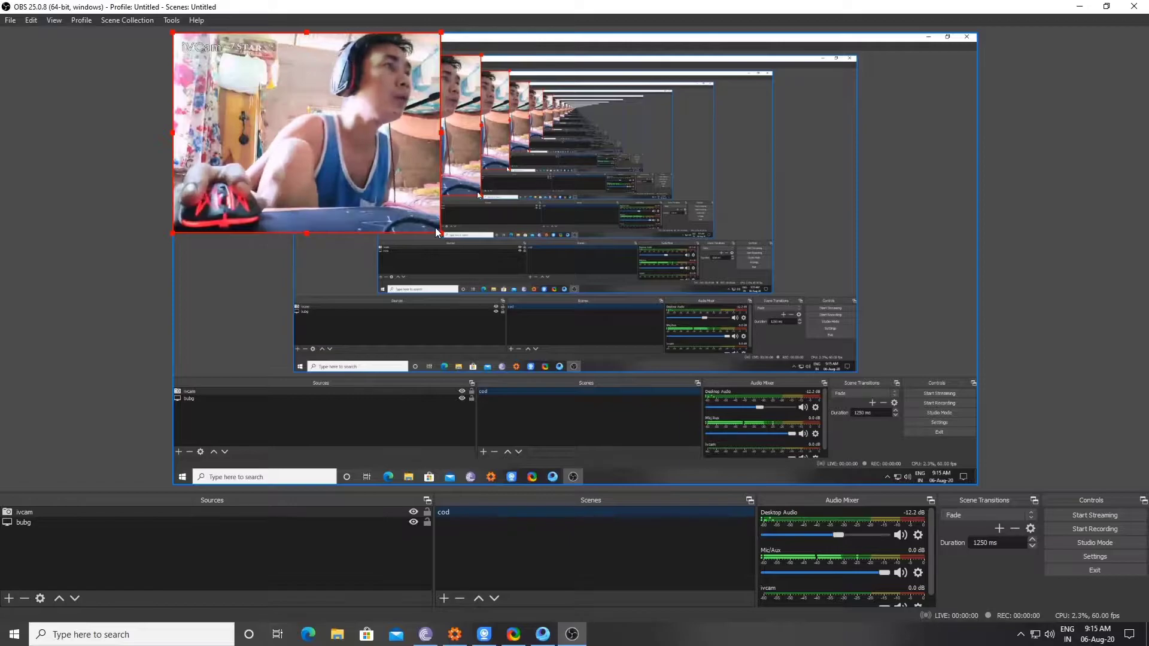
Shrink the ivcam webcam picture in the preview and place it over the canvas's lower-left corner, partly past the left edge
{"action": "left_click_drag", "start_coordinate": [441, 232], "coordinate": [184, 152]}
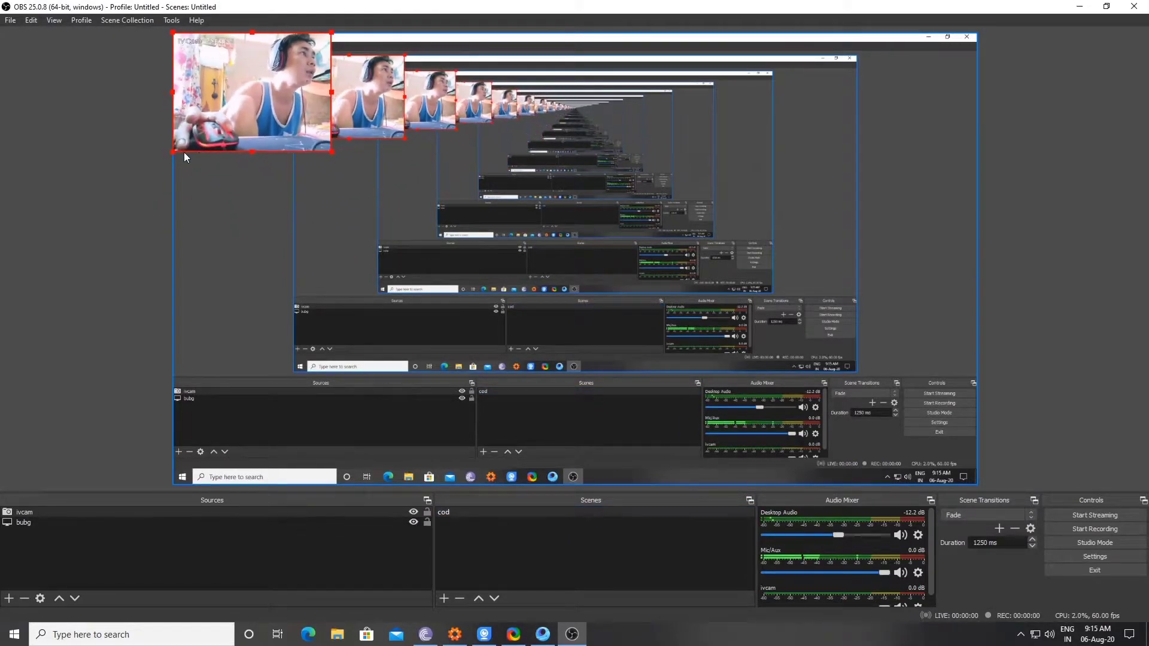
{"action": "left_click_drag", "start_coordinate": [296, 107], "coordinate": [248, 440]}
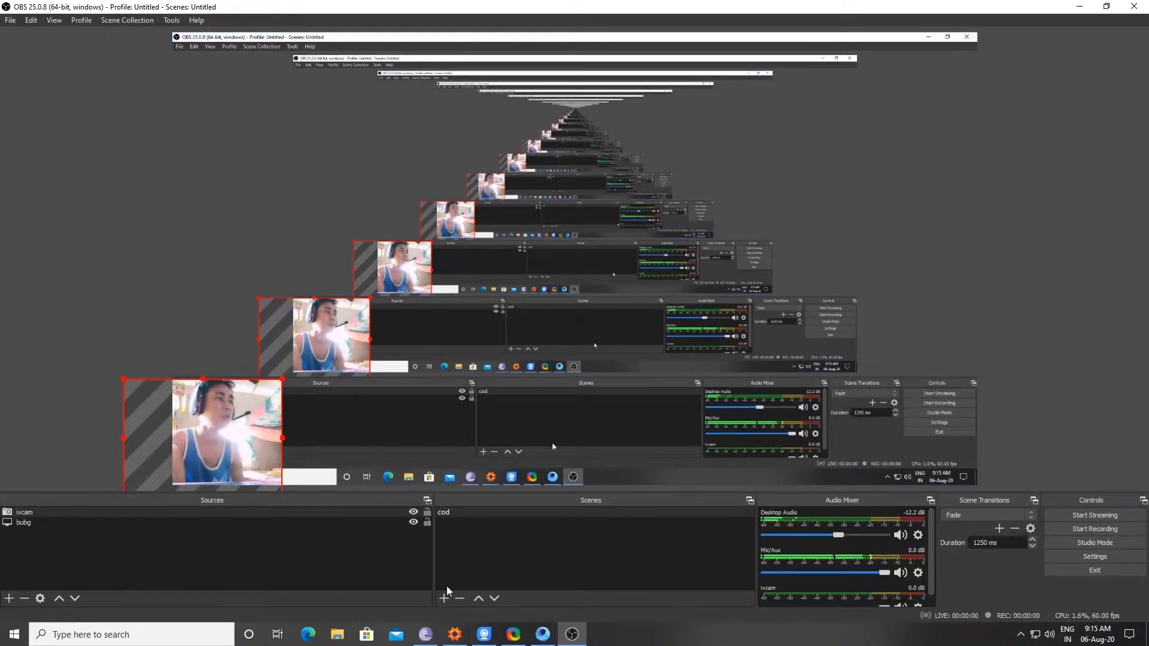
In the video settings, choose a base canvas resolution of 1920x1080 and 60 FPS, and save them
{"action": "left_click", "coordinate": [1099, 556]}
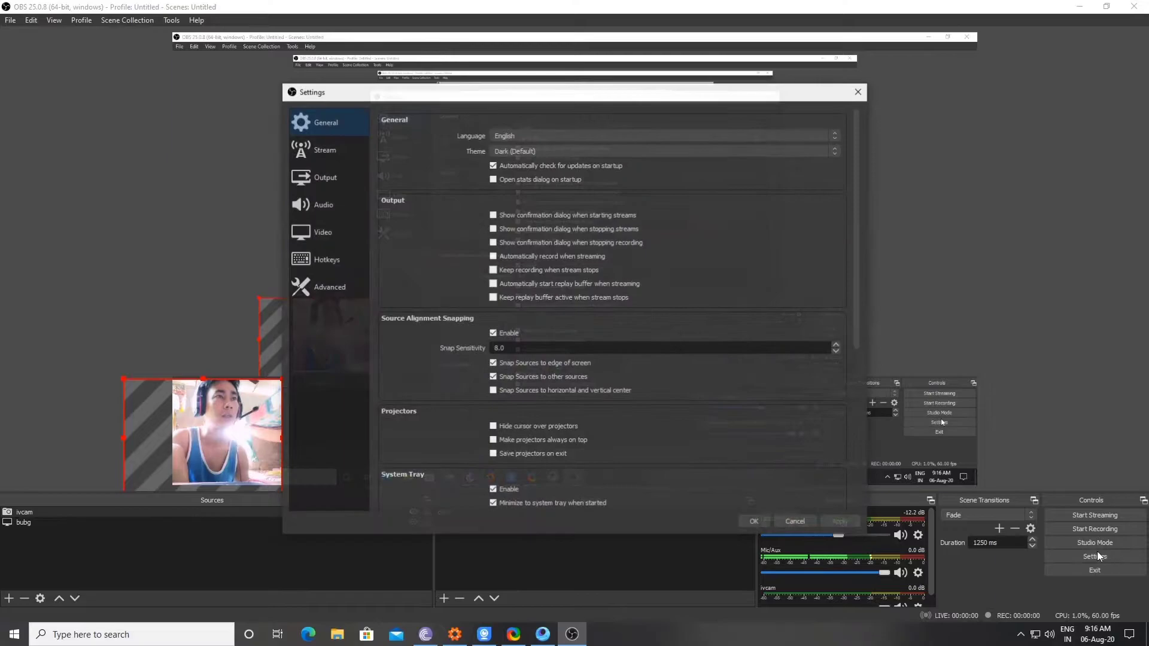
{"action": "left_click", "coordinate": [314, 234]}
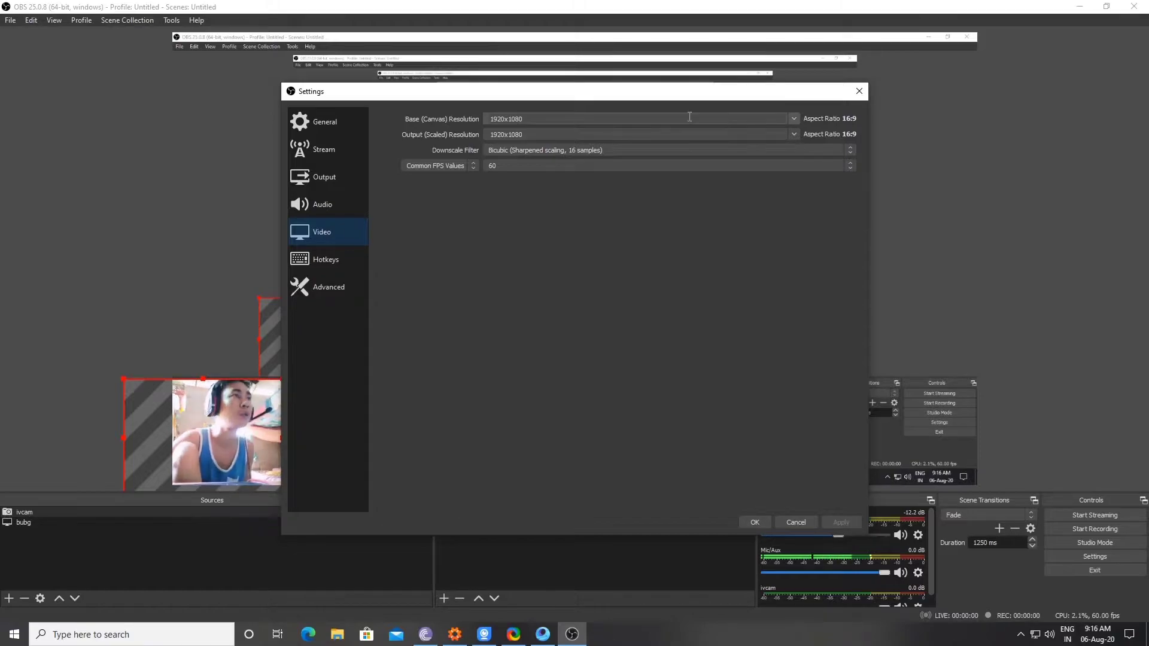
{"action": "left_click", "coordinate": [793, 119]}
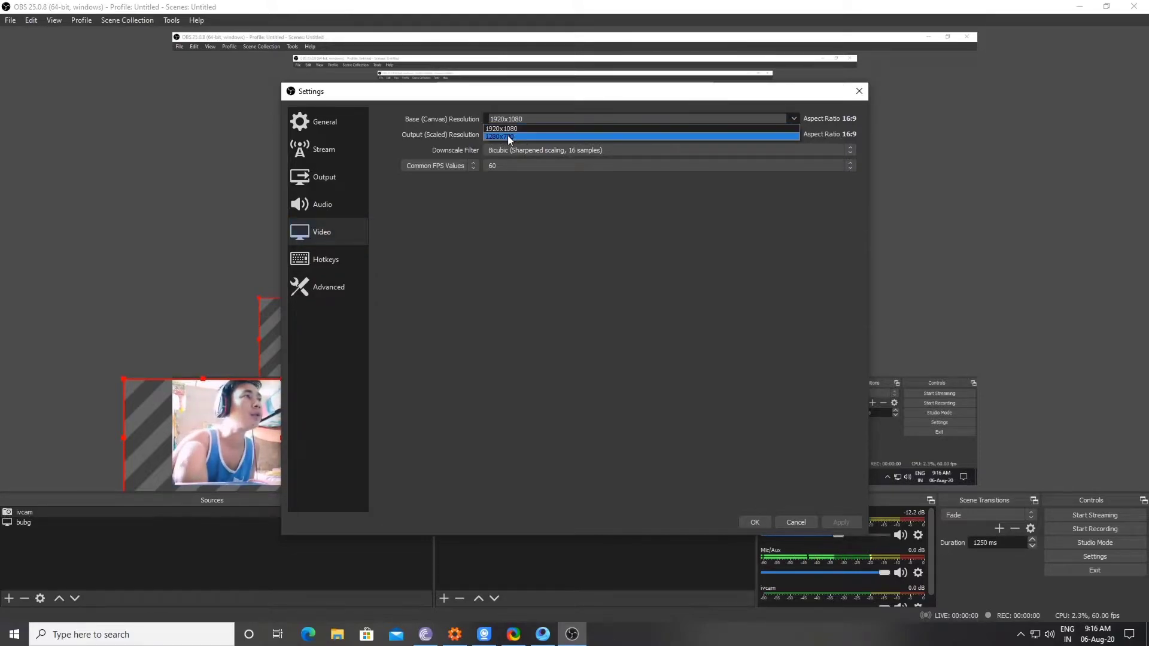
{"action": "left_click", "coordinate": [523, 128]}
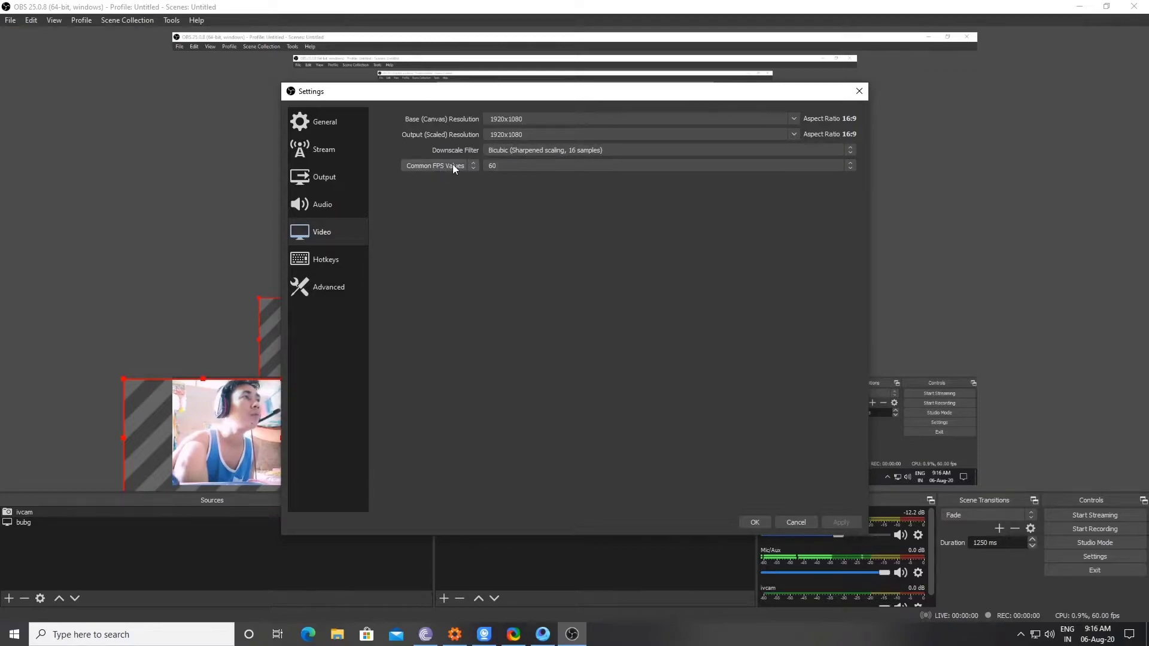
{"action": "left_click", "coordinate": [501, 165]}
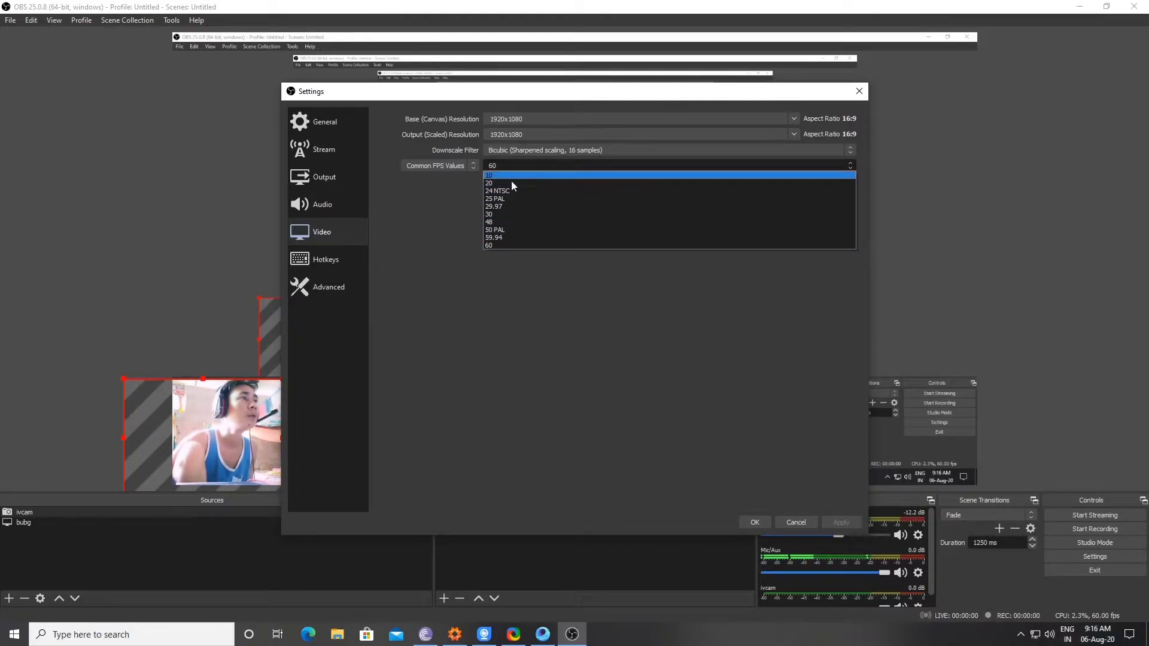
{"action": "left_click", "coordinate": [493, 246]}
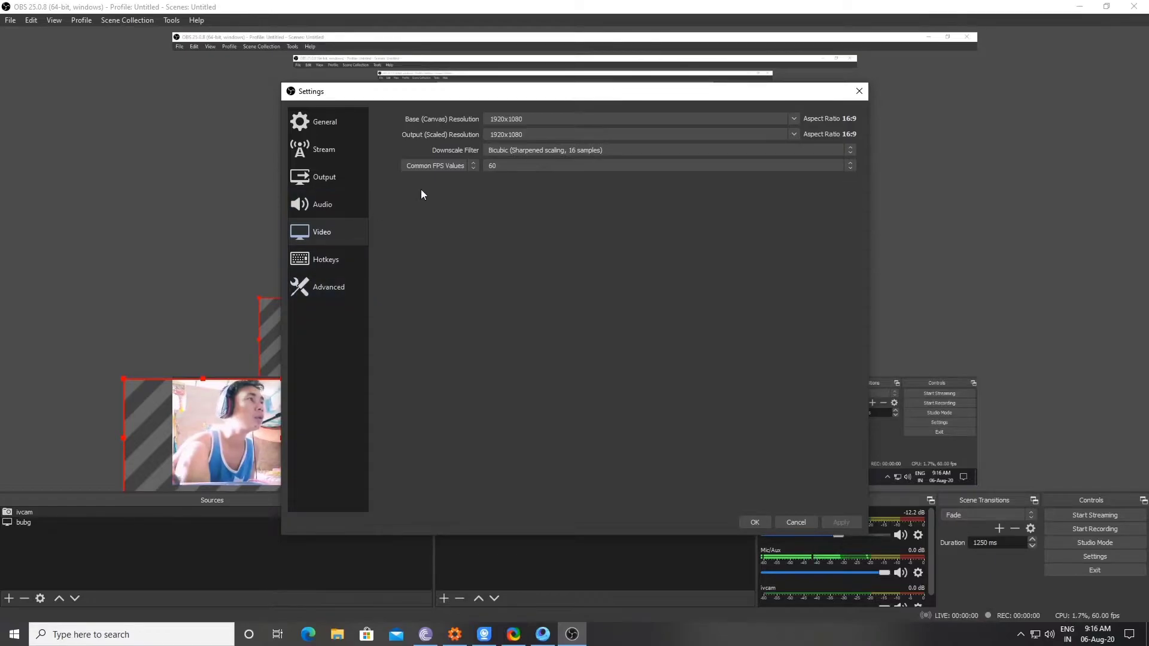
{"action": "left_click", "coordinate": [752, 520]}
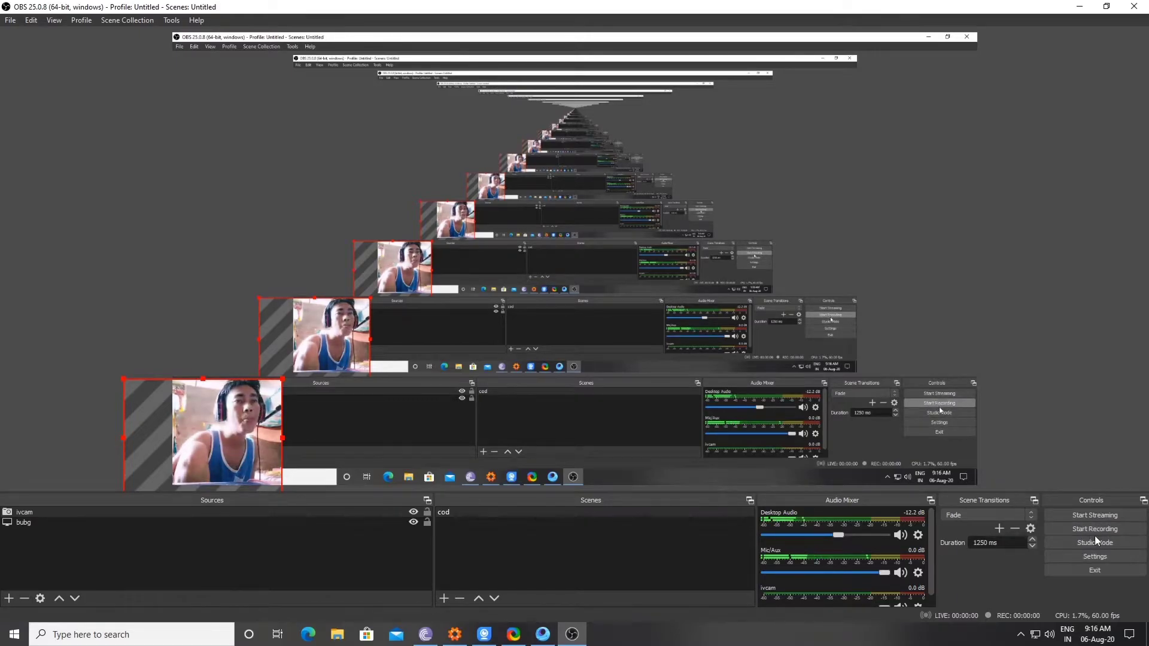
Open the recording output settings and choose the Advanced output mode
{"action": "left_click", "coordinate": [1095, 557]}
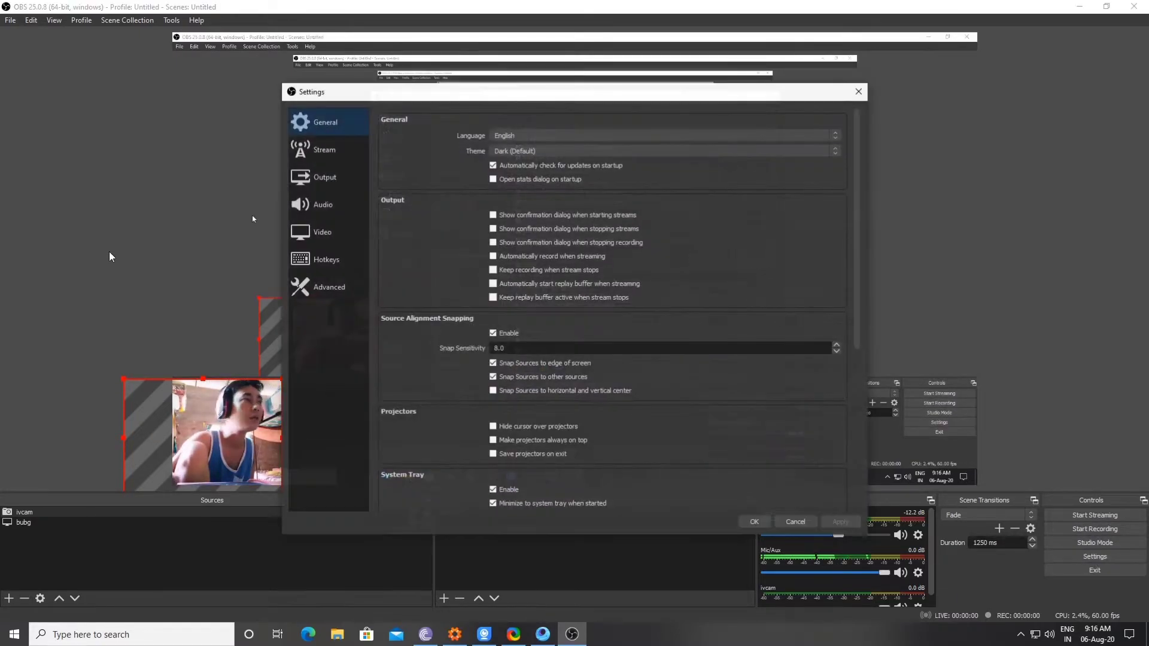
{"action": "left_click", "coordinate": [318, 176]}
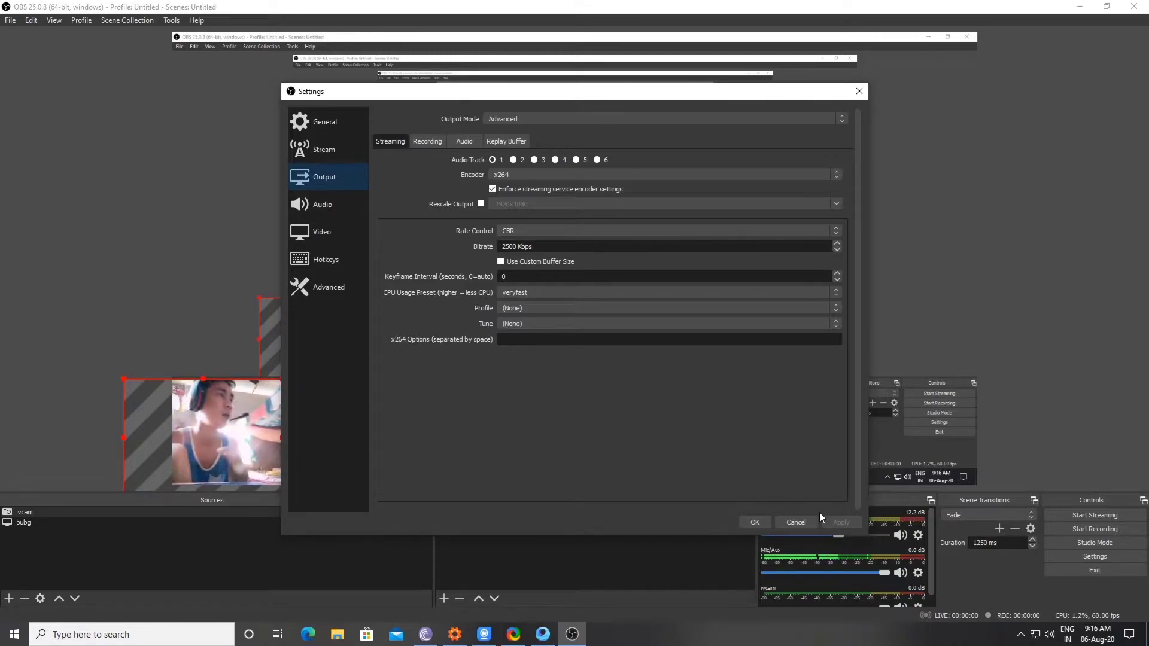
{"action": "left_click", "coordinate": [428, 141]}
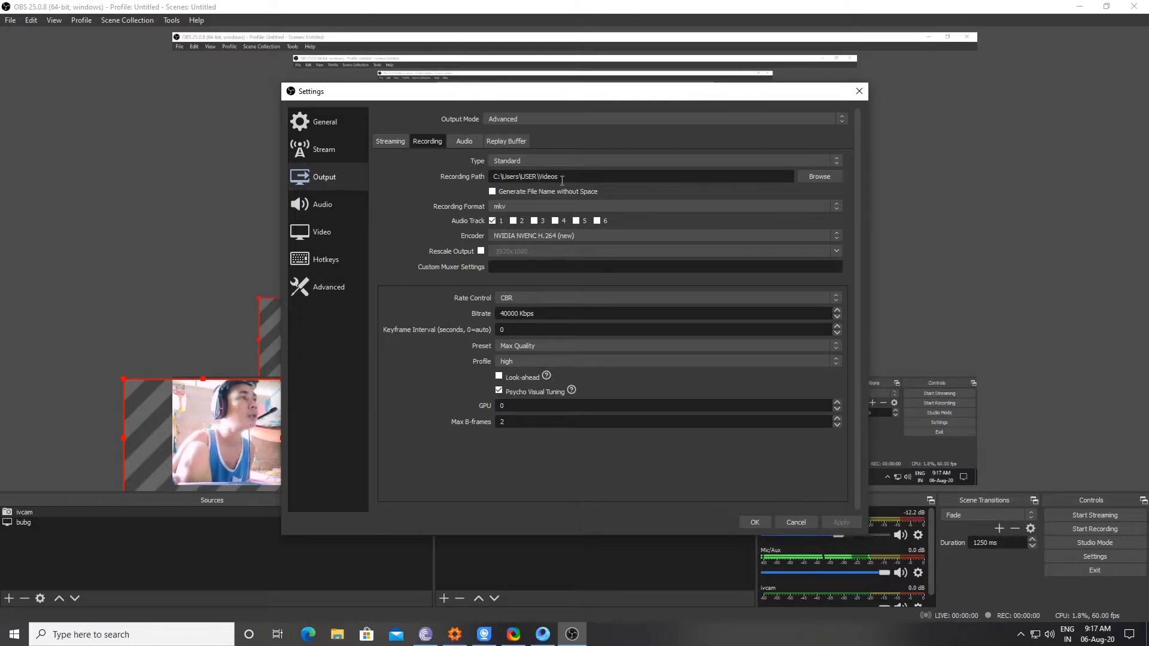
{"action": "left_click", "coordinate": [518, 118]}
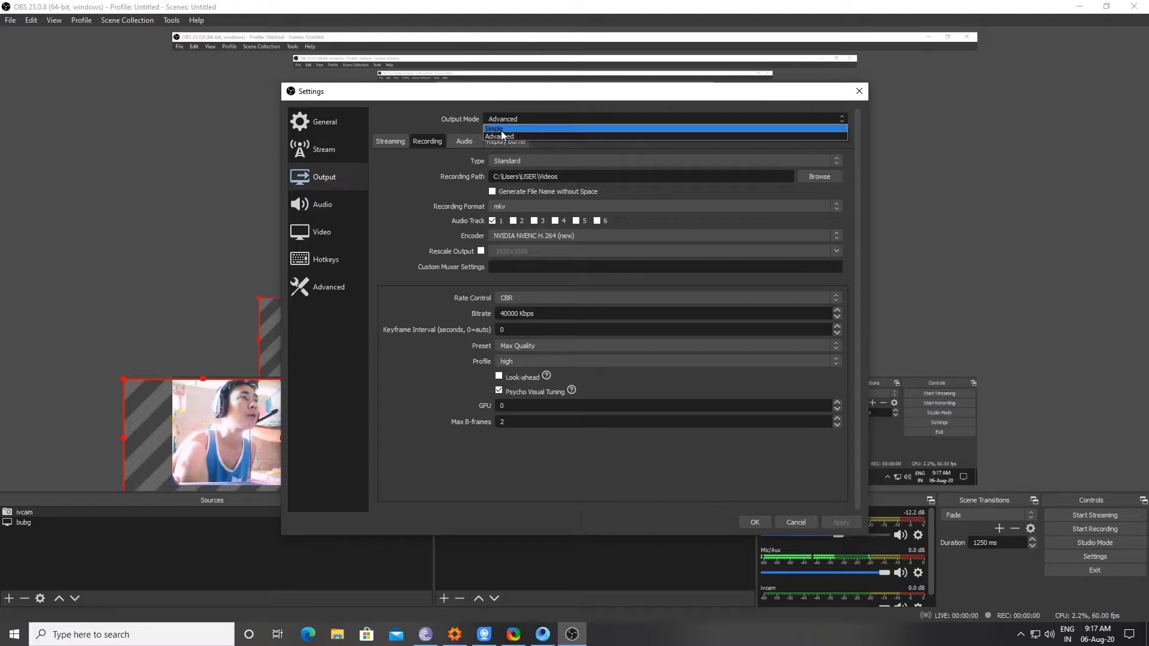
{"action": "left_click", "coordinate": [504, 136]}
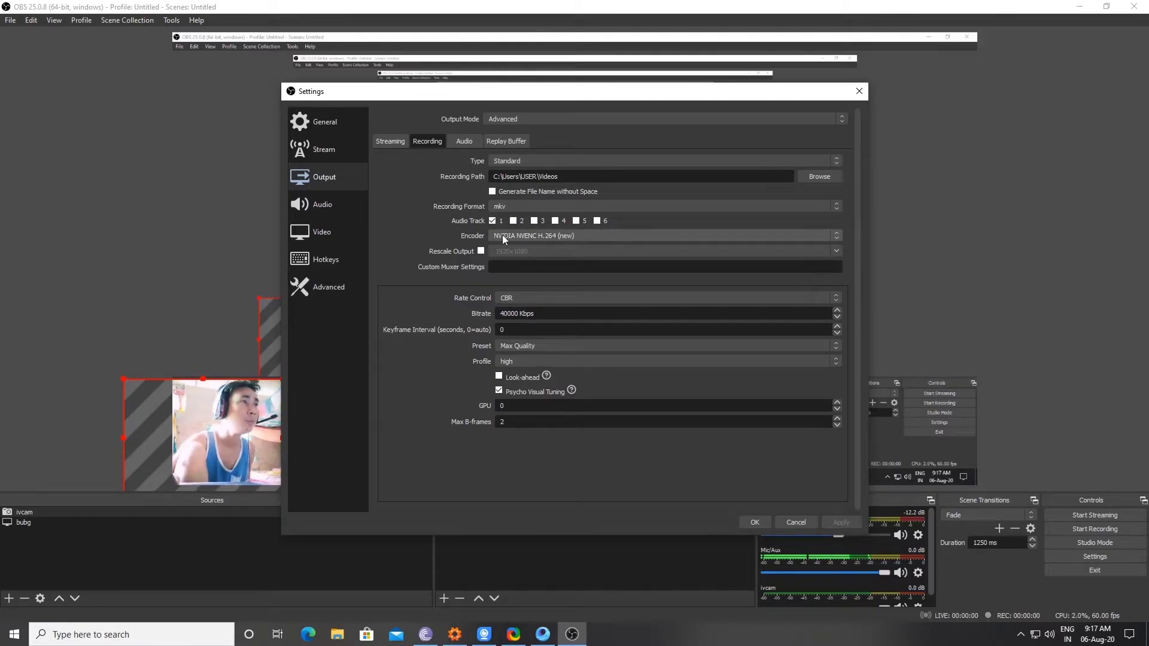
Choose NVIDIA NVENC H.264 (new) as the recording encoder
{"action": "left_click", "coordinate": [545, 235]}
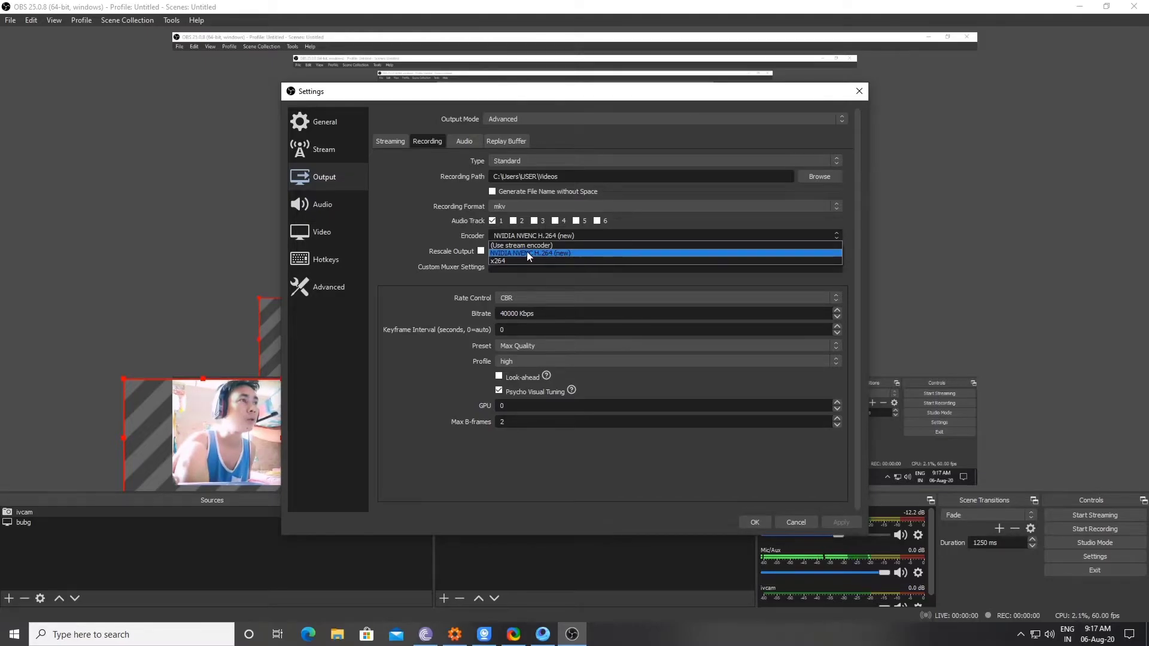
{"action": "left_click", "coordinate": [569, 252]}
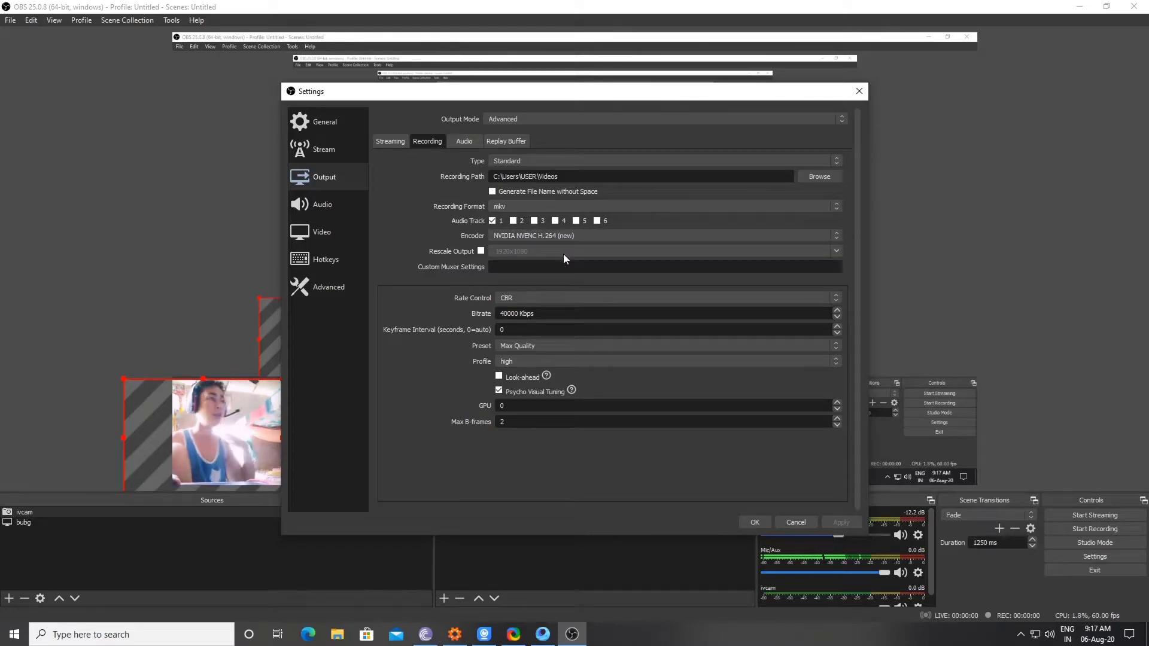
{"action": "left_click", "coordinate": [563, 234]}
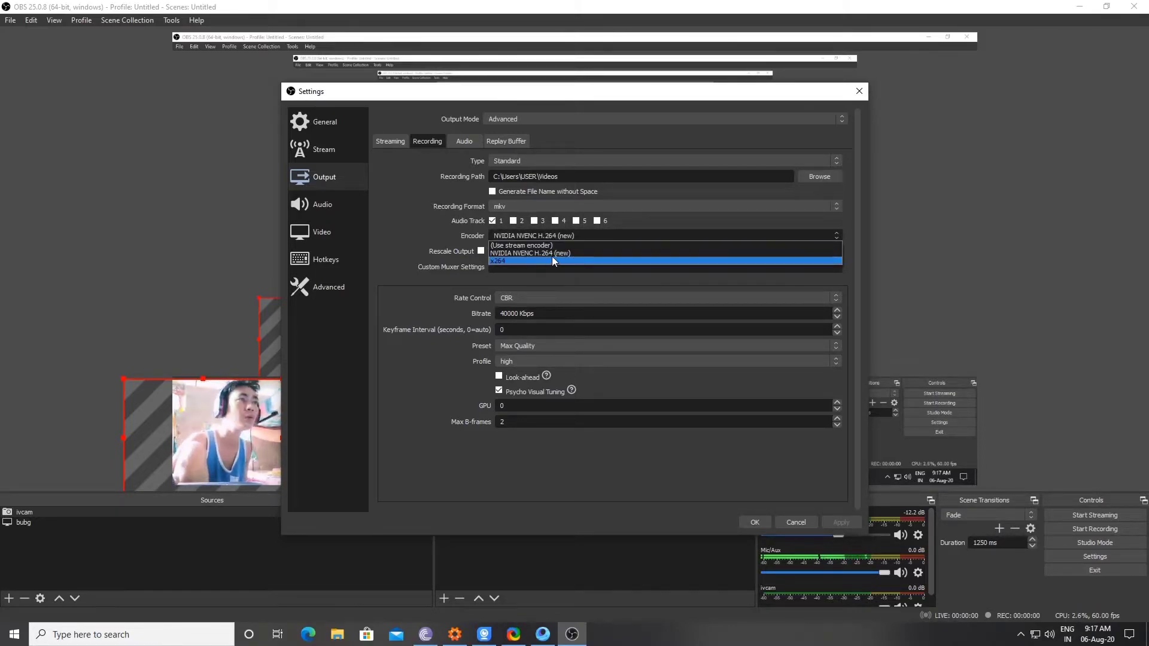
{"action": "left_click", "coordinate": [558, 253]}
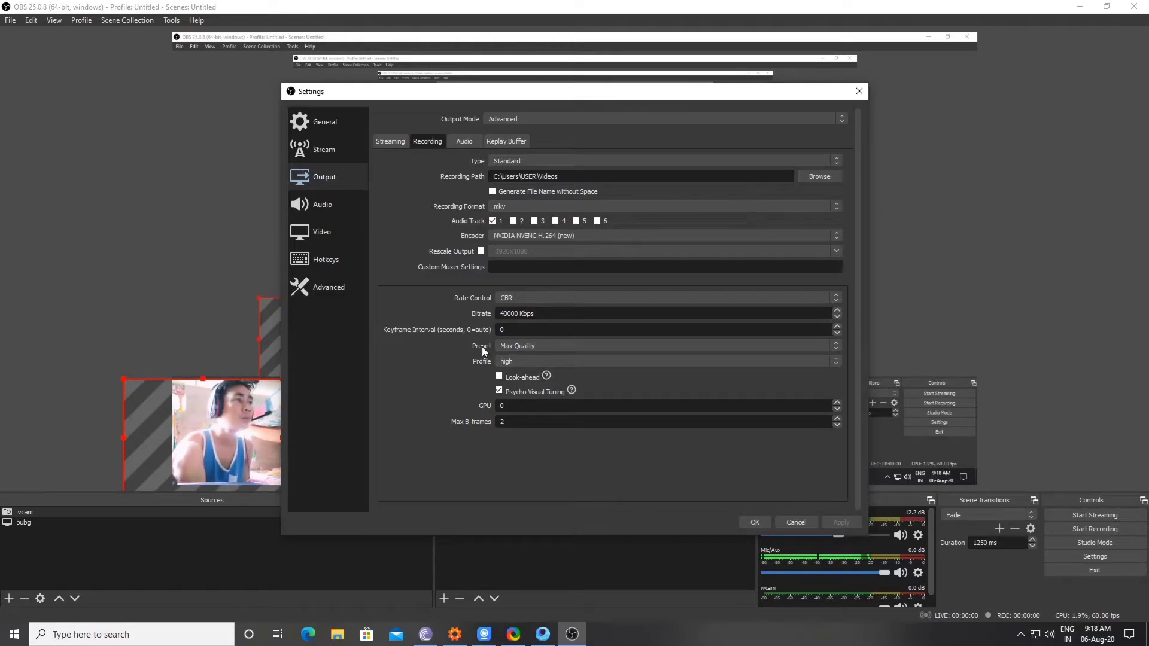
Choose the Max Quality preset and the high profile for the recording encoder, and save the settings
{"action": "left_click", "coordinate": [522, 346]}
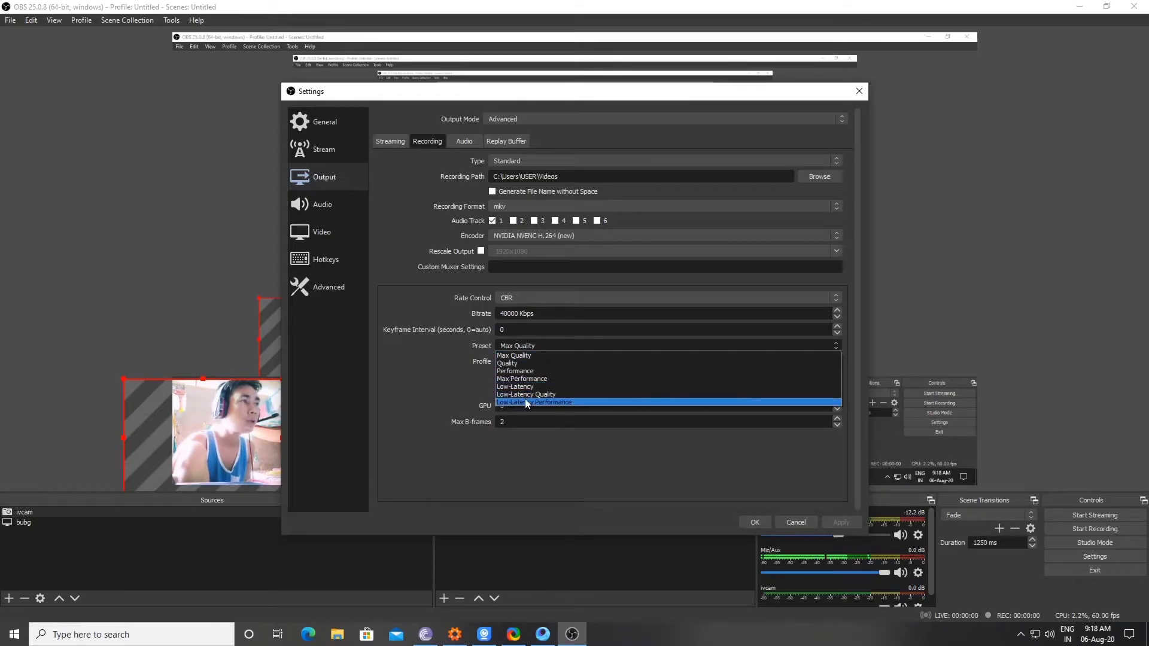
{"action": "left_click", "coordinate": [512, 355]}
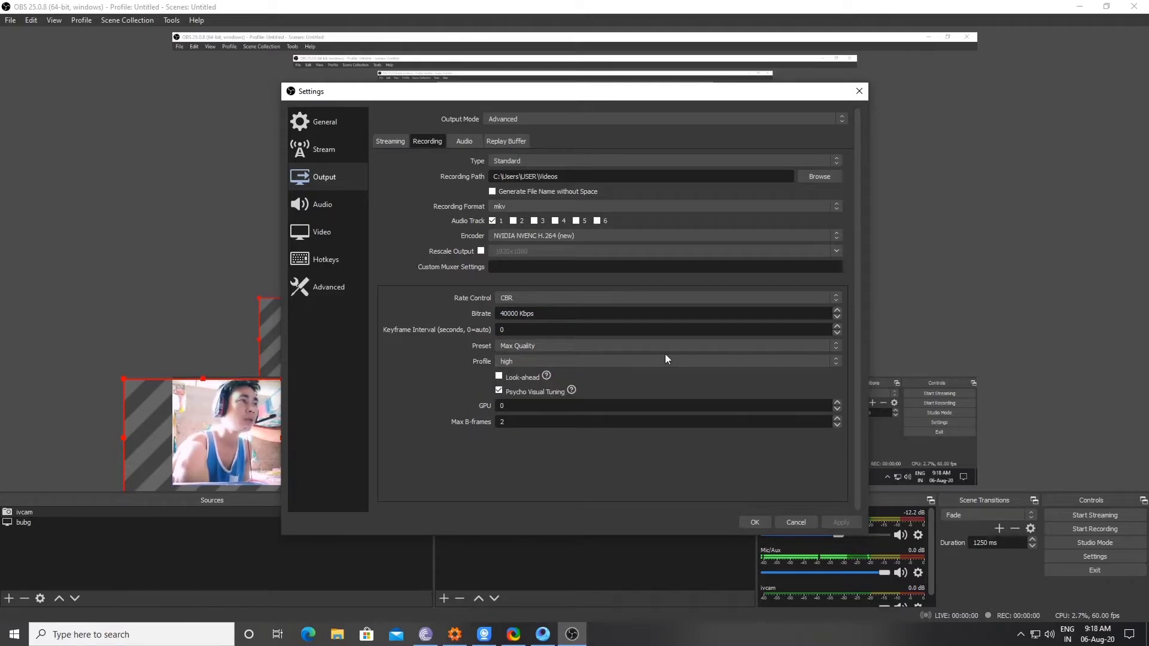
{"action": "left_click", "coordinate": [519, 362]}
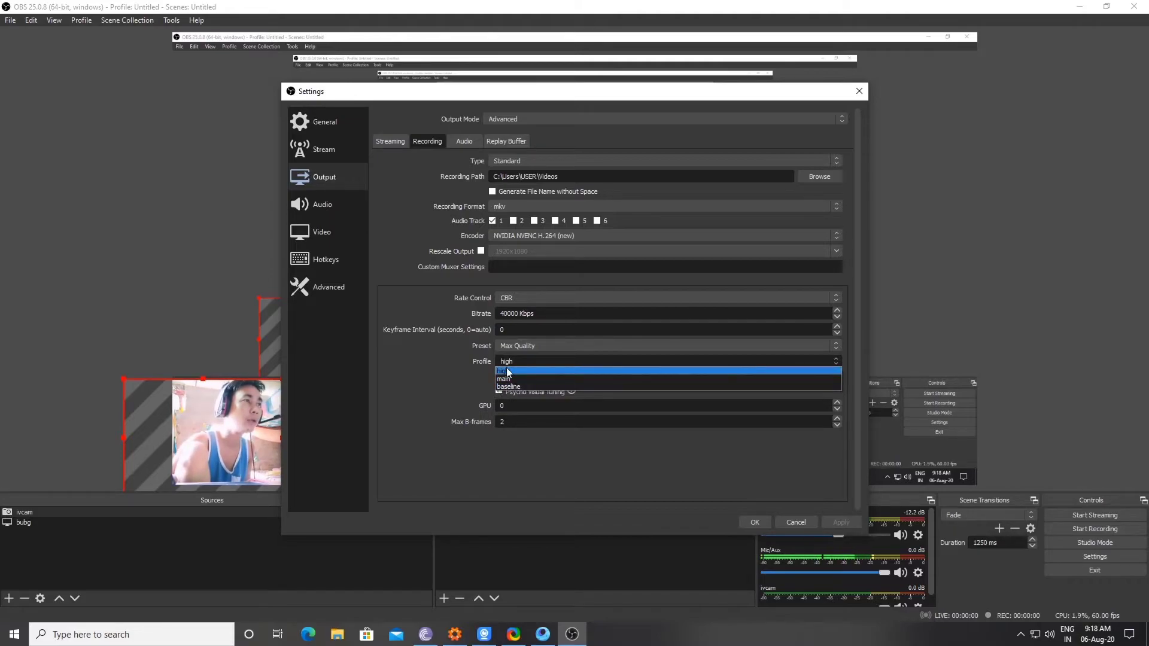
{"action": "left_click", "coordinate": [509, 372]}
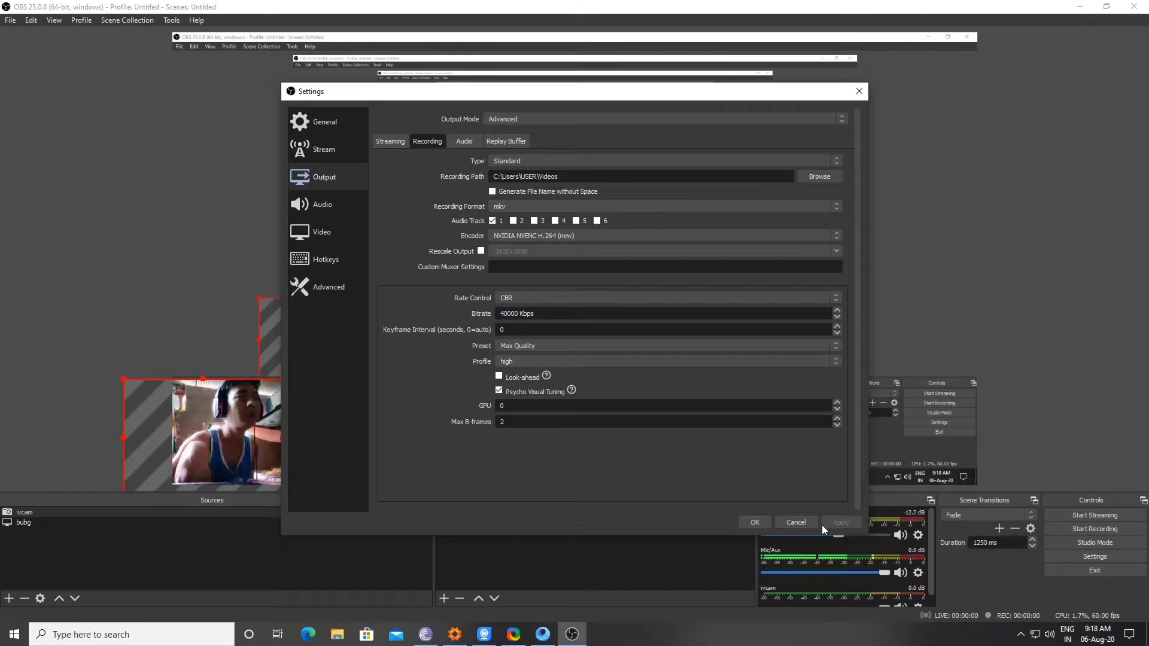
{"action": "left_click", "coordinate": [752, 521]}
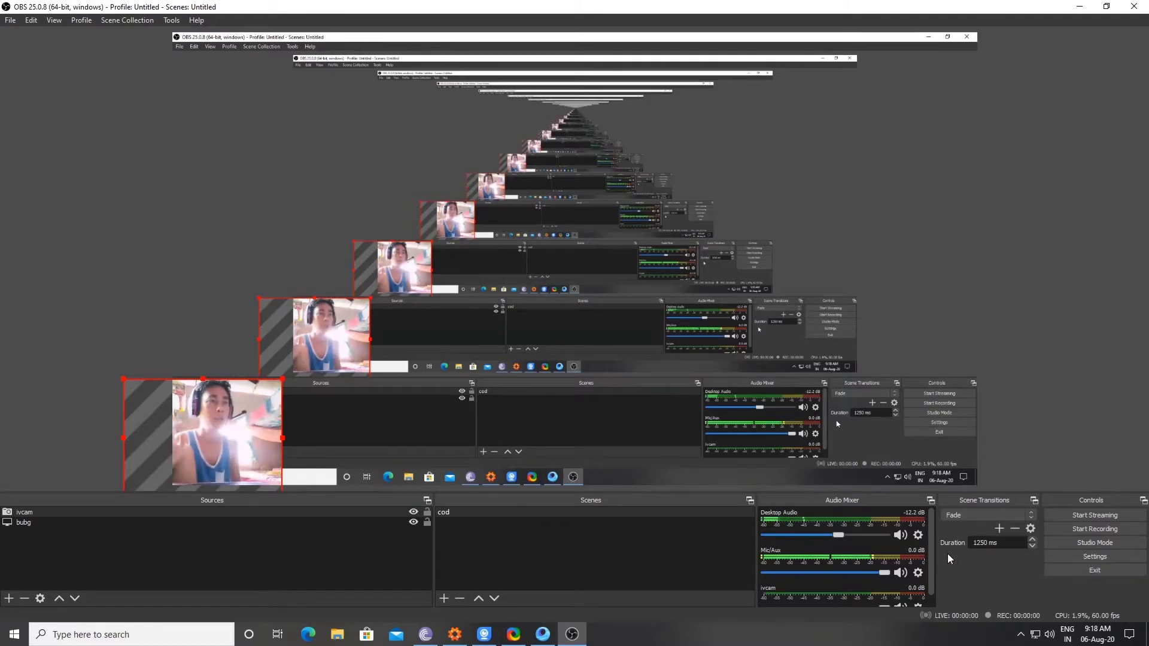
Raise the Desktop Audio volume in the mixer to about -7.8 dB
{"action": "left_click_drag", "start_coordinate": [839, 535], "coordinate": [884, 573]}
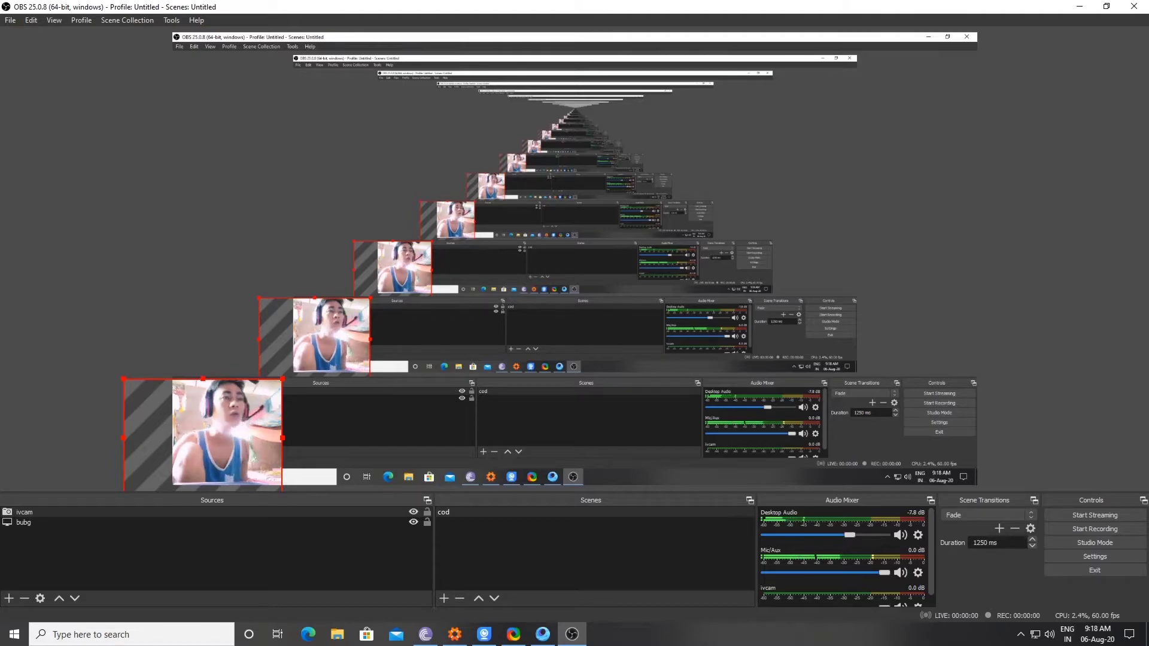
{"action": "scroll", "coordinate": [867, 587], "scroll_direction": "down", "scroll_amount": 1}
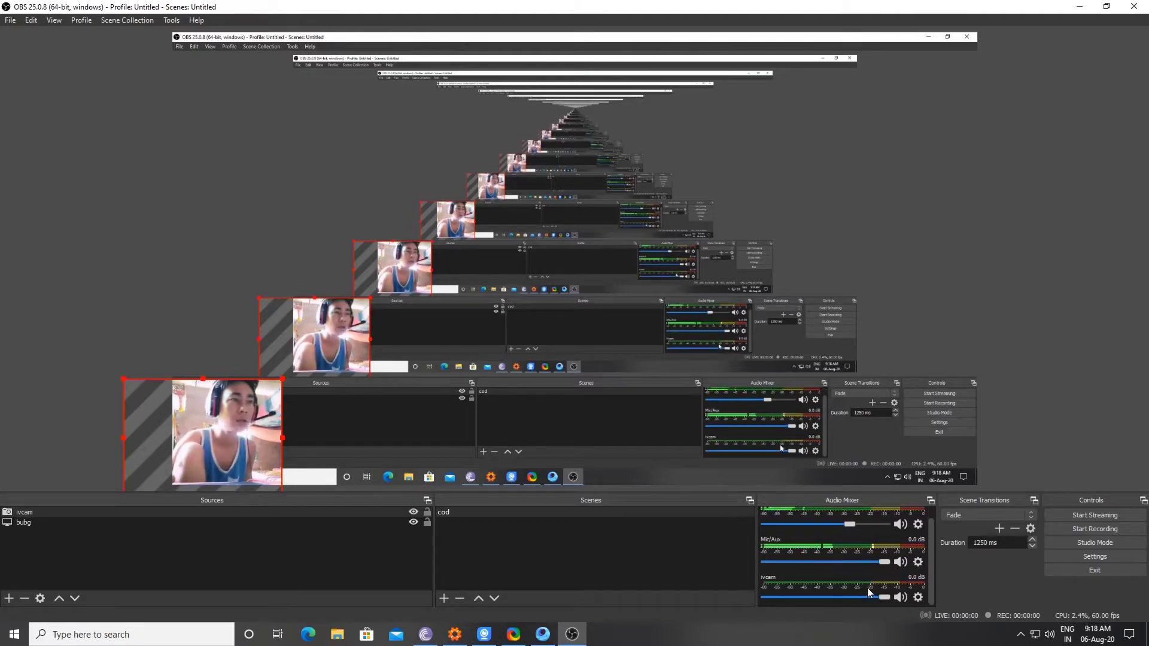